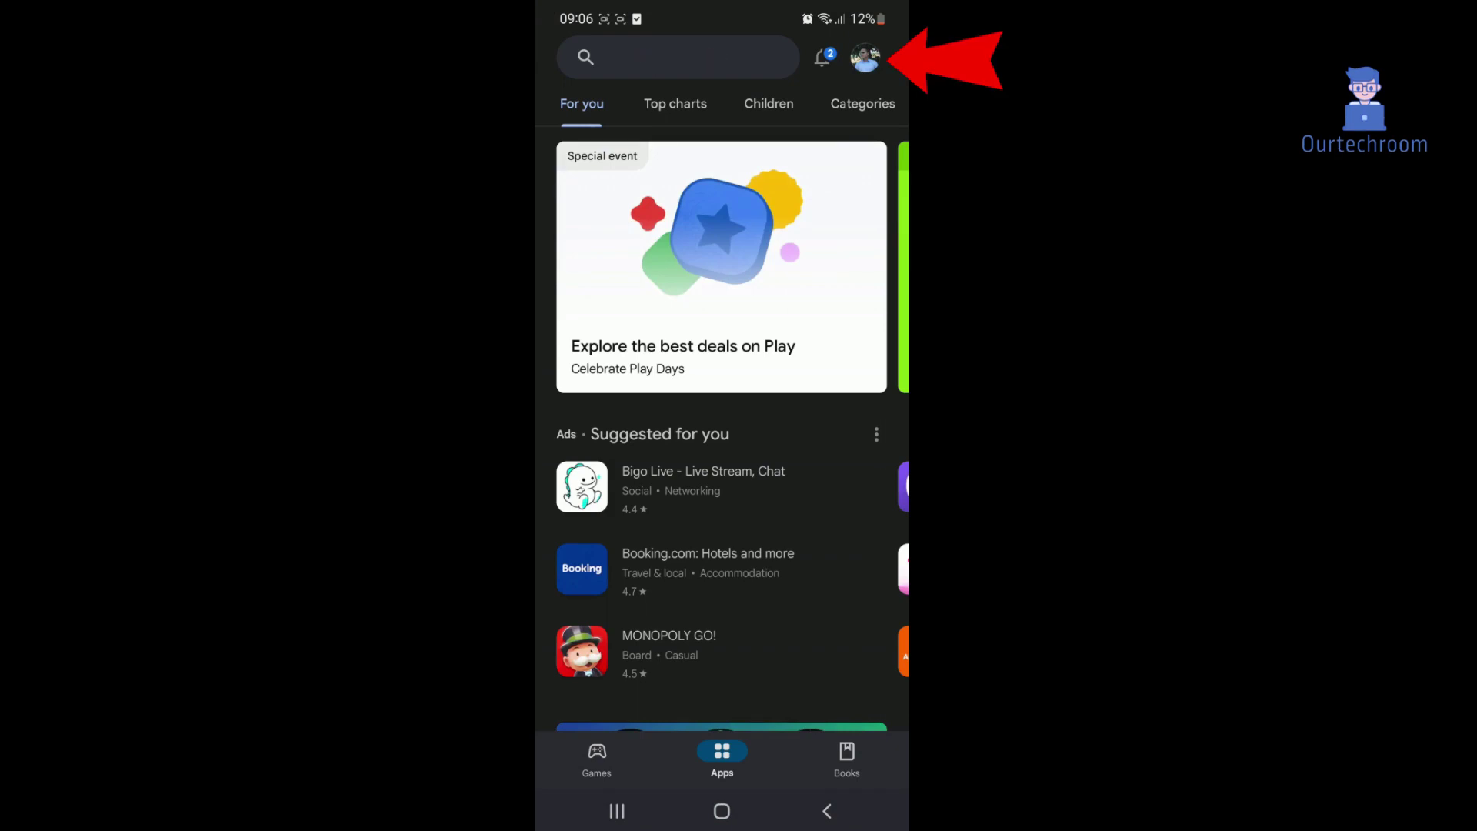
# Step: Reach Play Store Settings from the account avatar and expand the About section
pyautogui.click(866, 58)
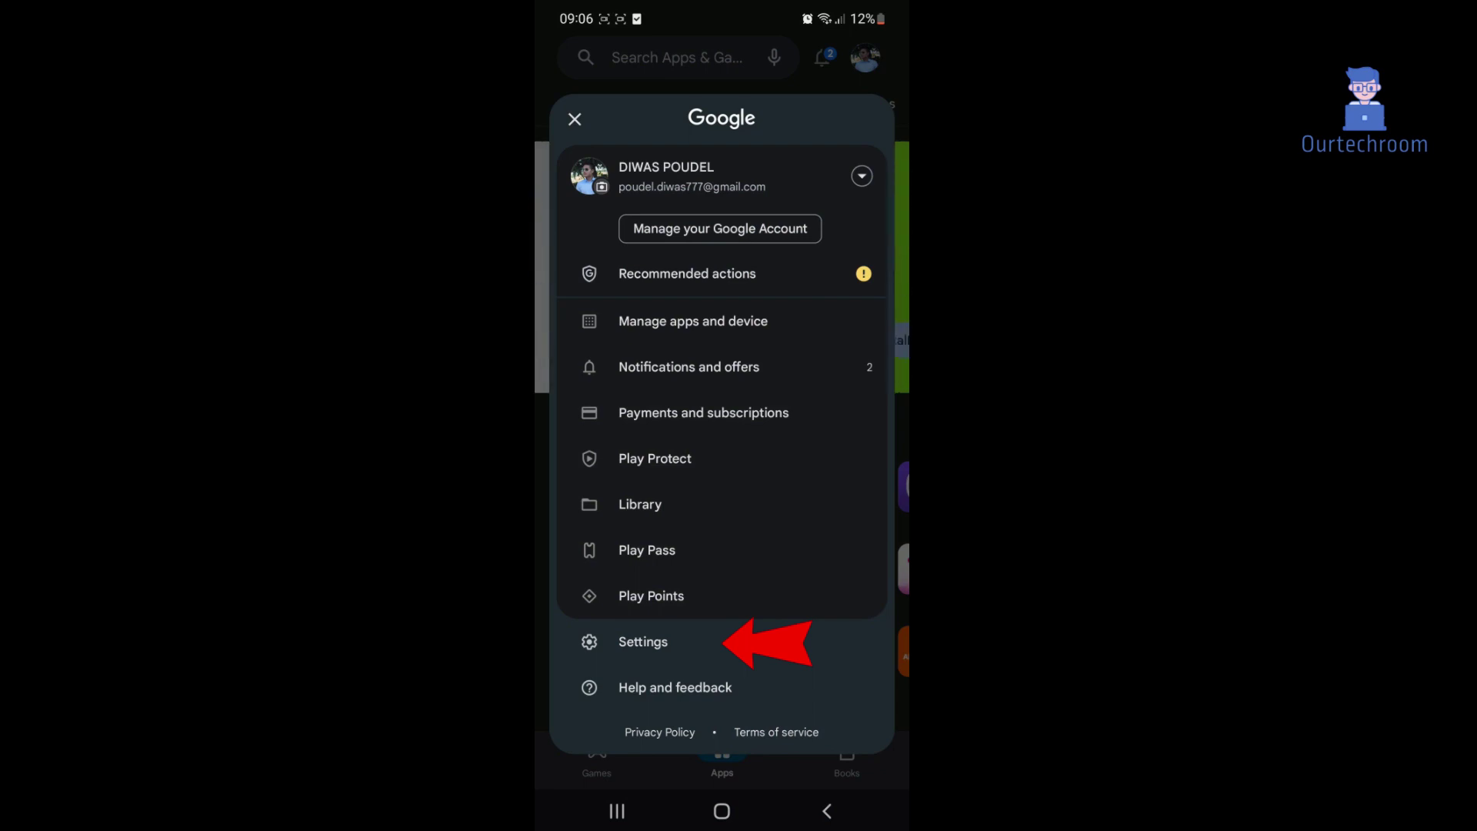
pyautogui.click(644, 642)
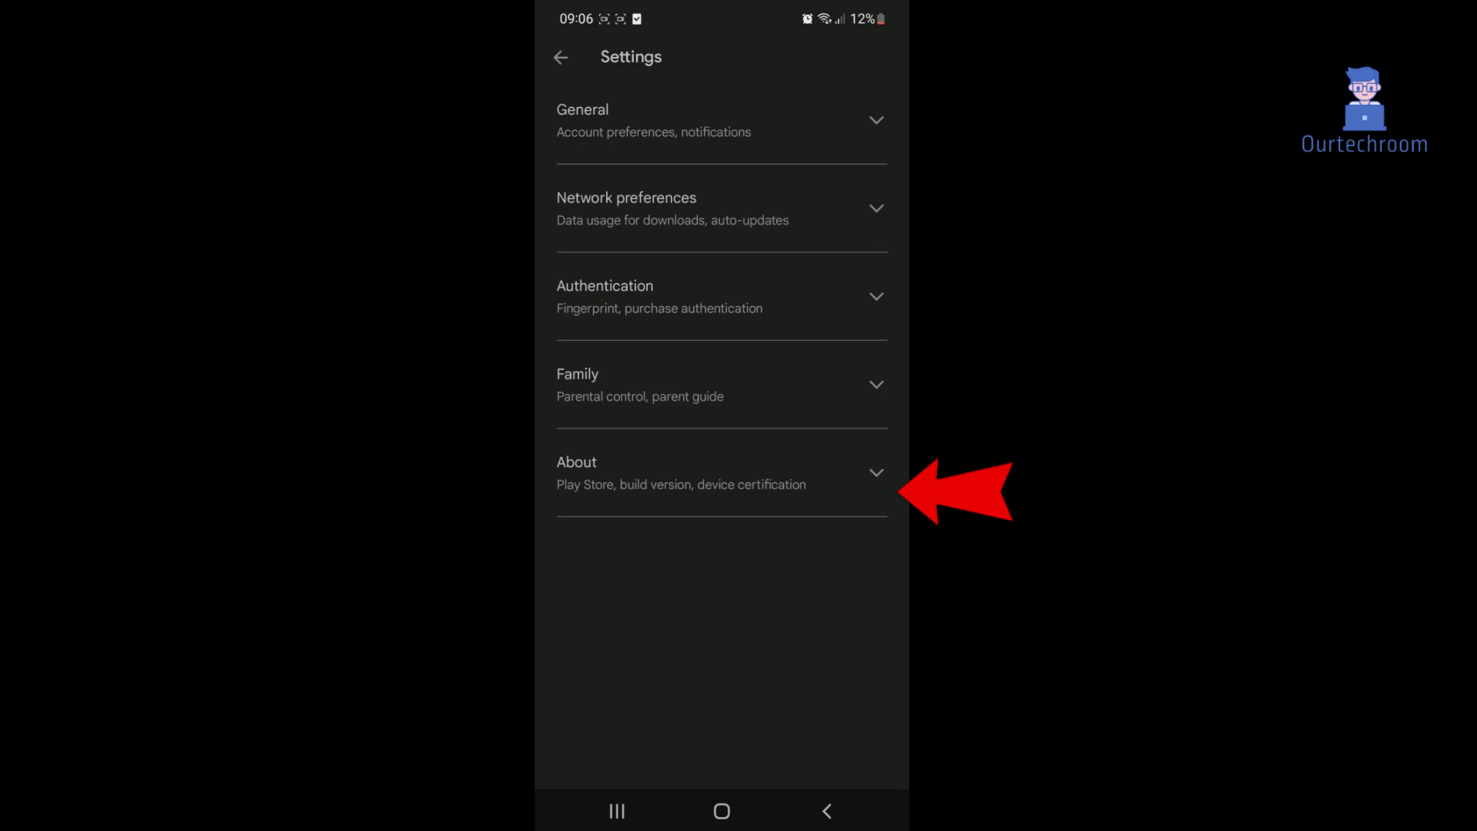
pyautogui.click(578, 472)
pyautogui.scroll(-1, 721, 432)
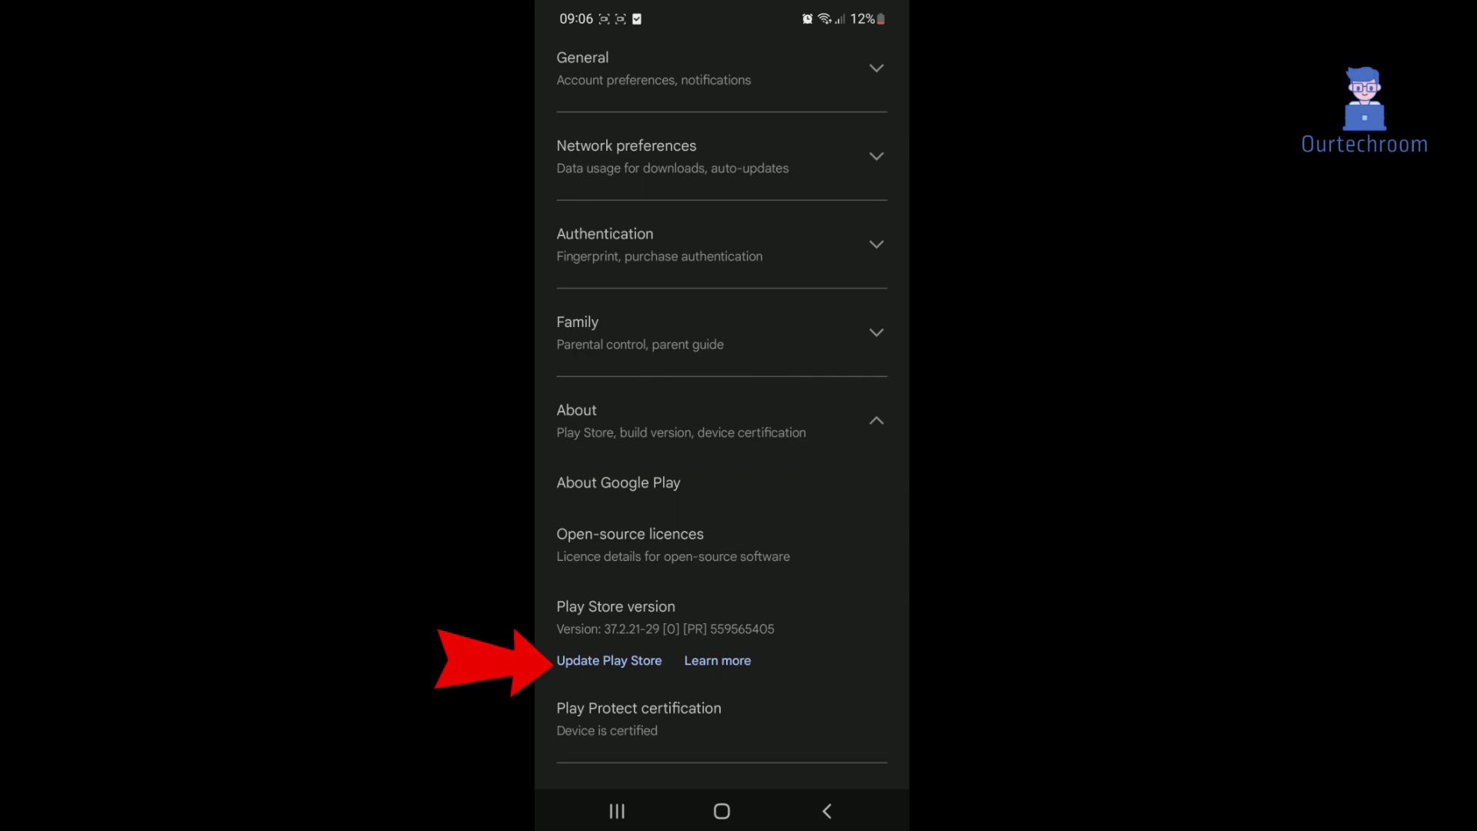
# Step: Run Update Play Store and dismiss the up-to-date notice
pyautogui.click(608, 660)
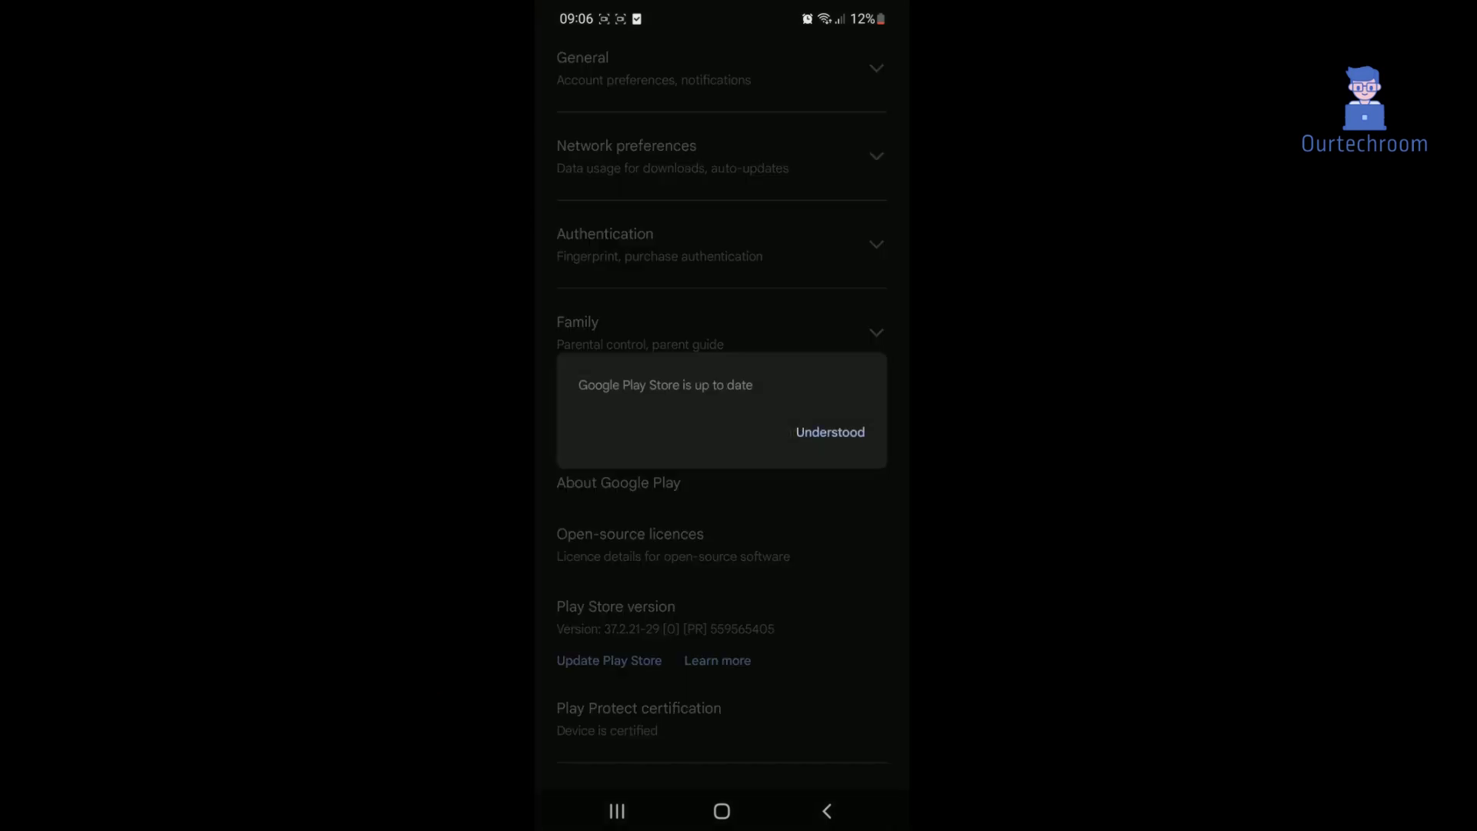
pyautogui.click(829, 432)
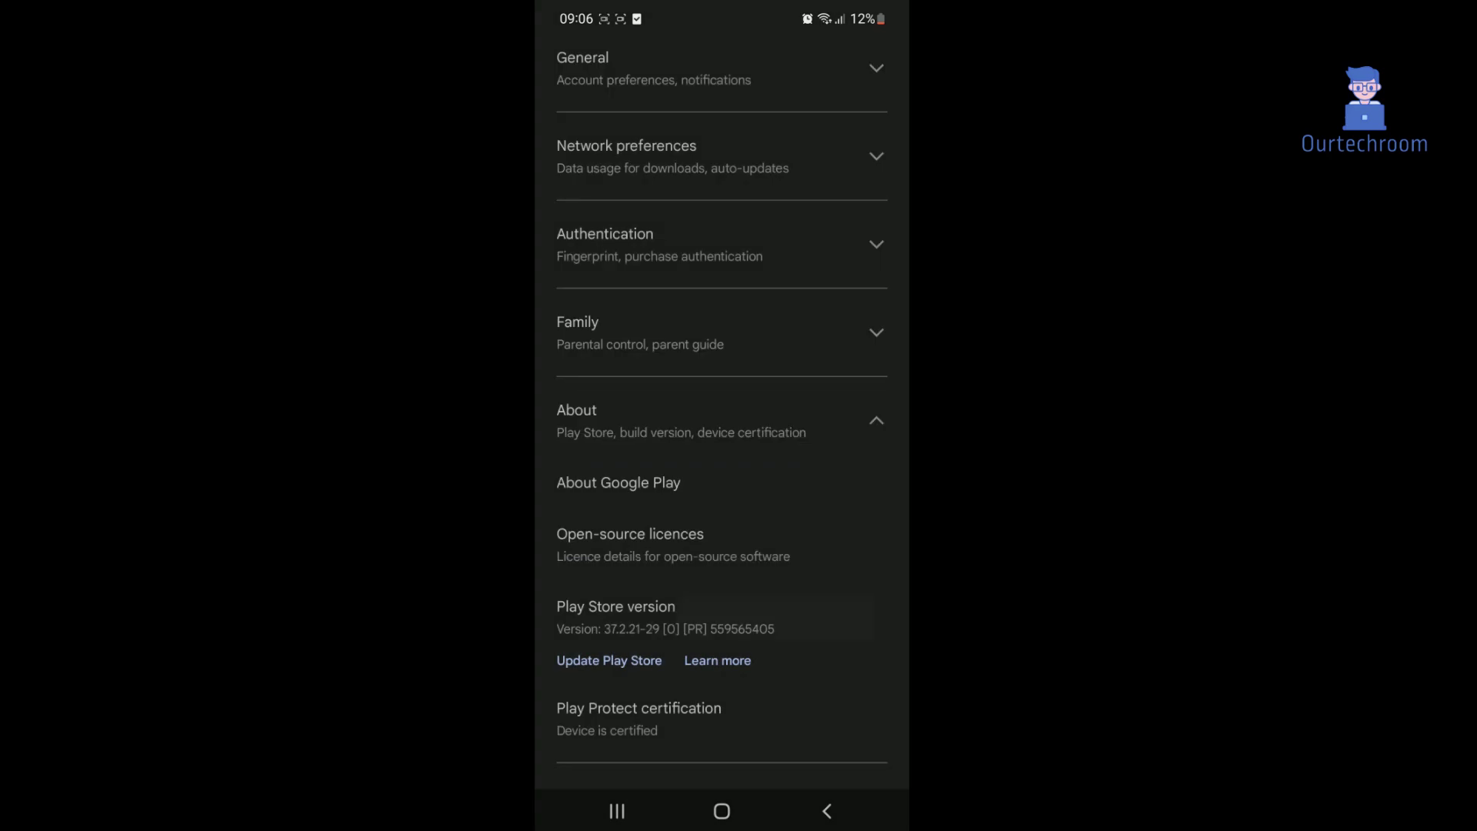
# Step: Tap Play Store version repeatedly until Developer options are unlocked
pyautogui.click(616, 617)
pyautogui.click(616, 617)
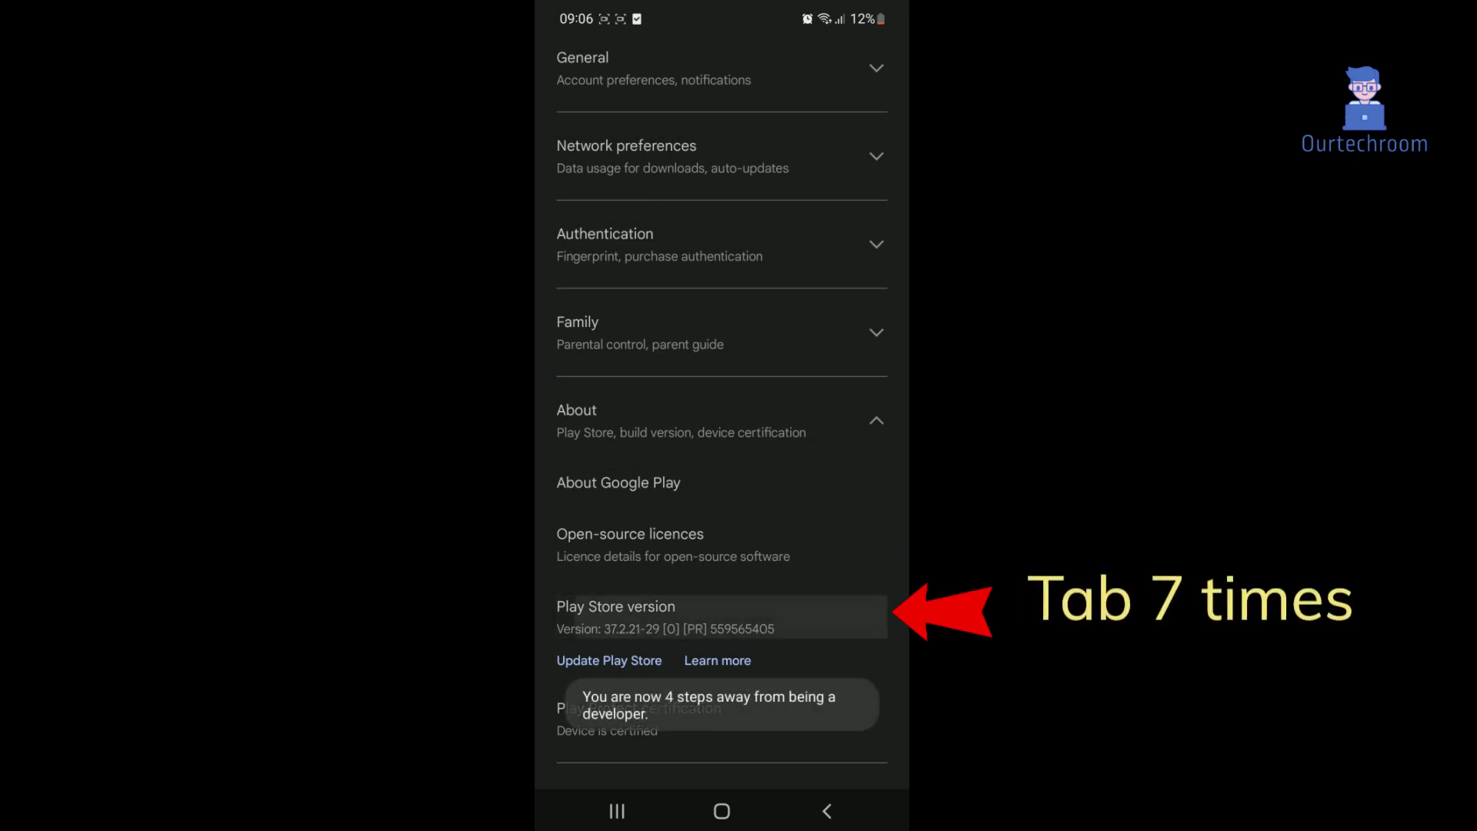
pyautogui.click(615, 617)
pyautogui.click(615, 618)
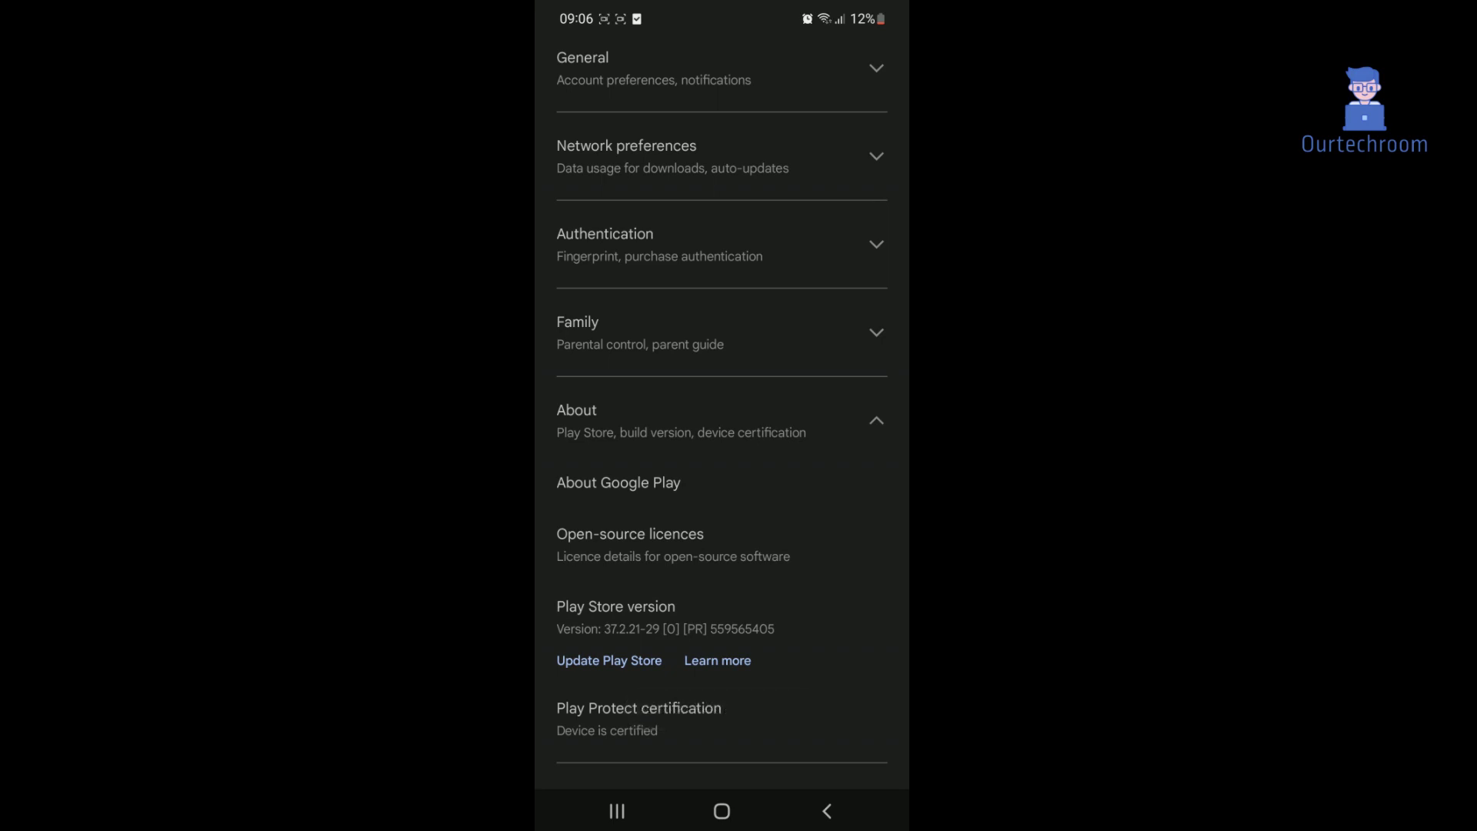
pyautogui.scroll(1, 722, 415)
# Step: Enable Internal app sharing under General > Developer options and confirm Turn on
pyautogui.click(646, 120)
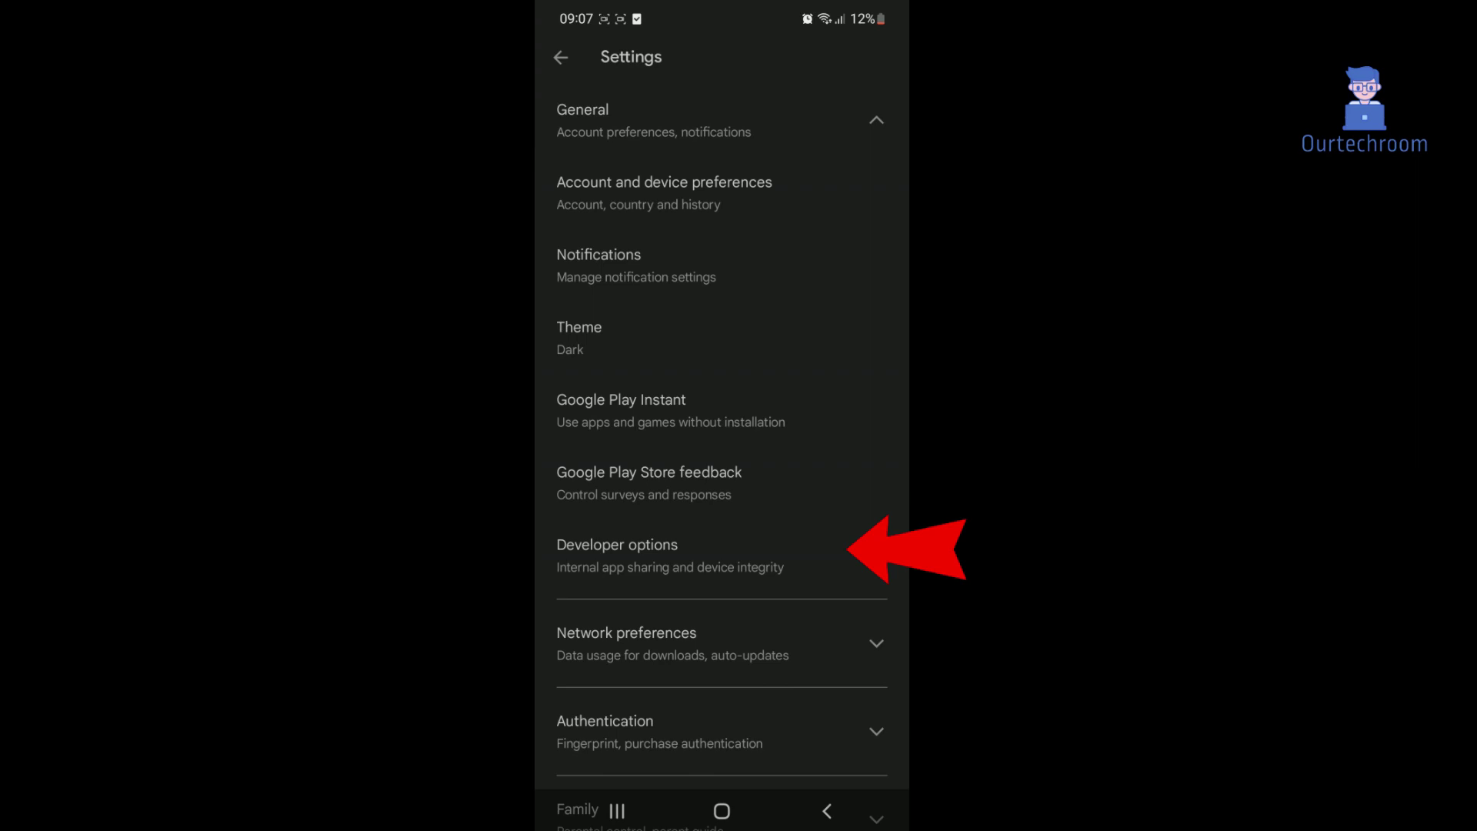
pyautogui.click(646, 554)
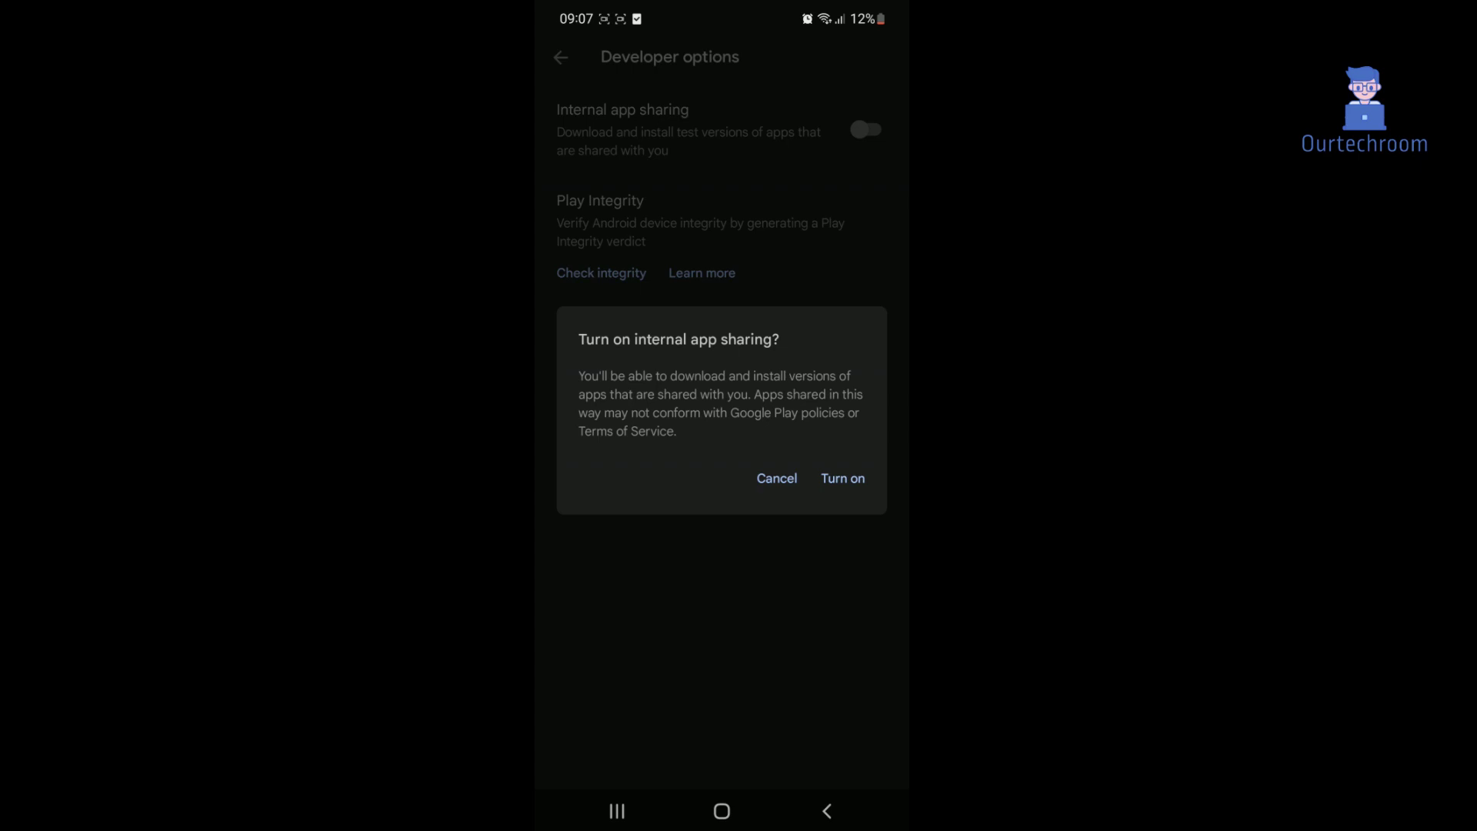
pyautogui.click(842, 478)
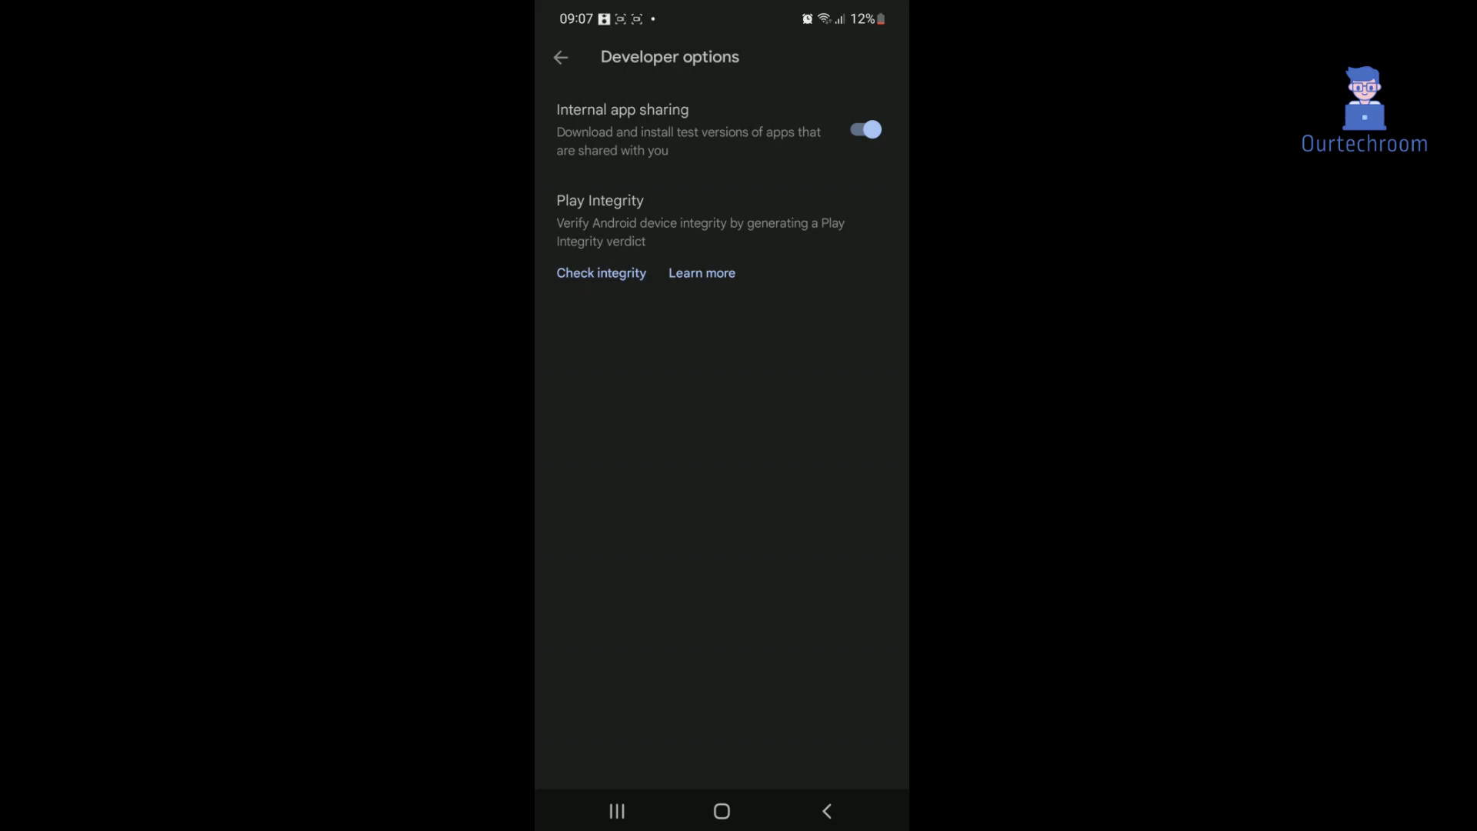
# Step: Follow the shared link from the Skype chat and confirm installing the internal test app
pyautogui.click(616, 811)
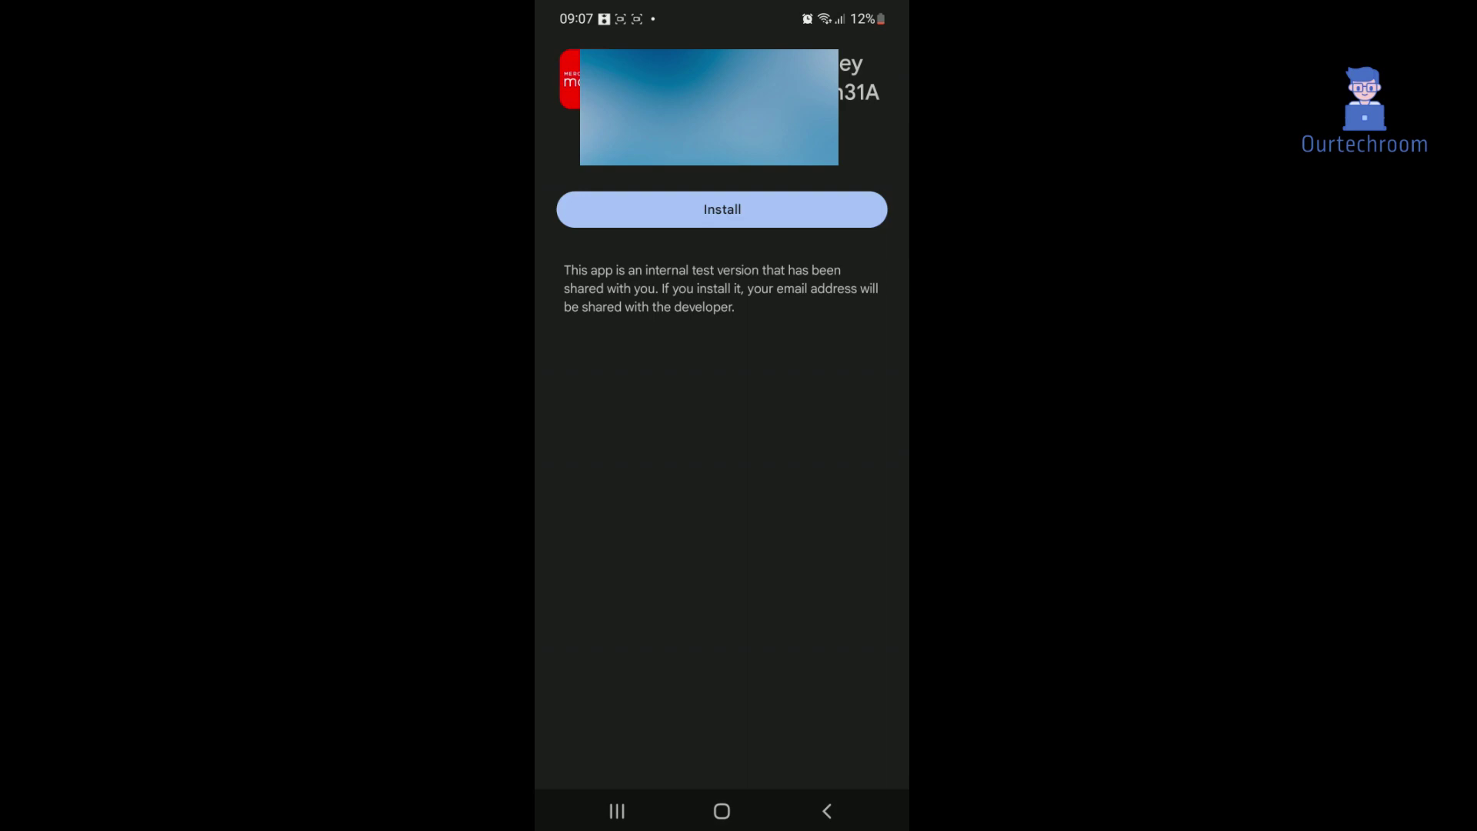
pyautogui.click(722, 209)
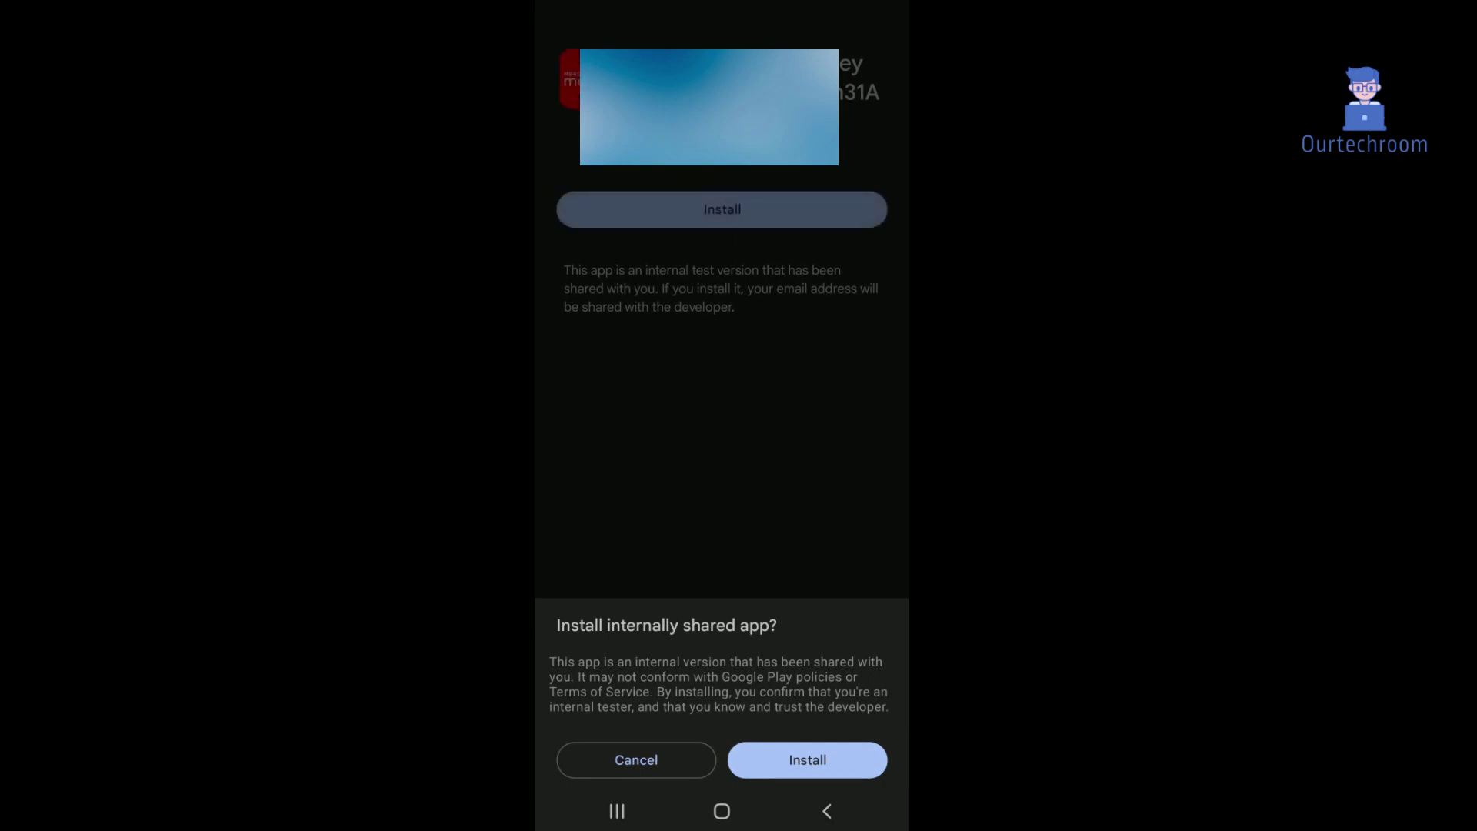
pyautogui.click(807, 760)
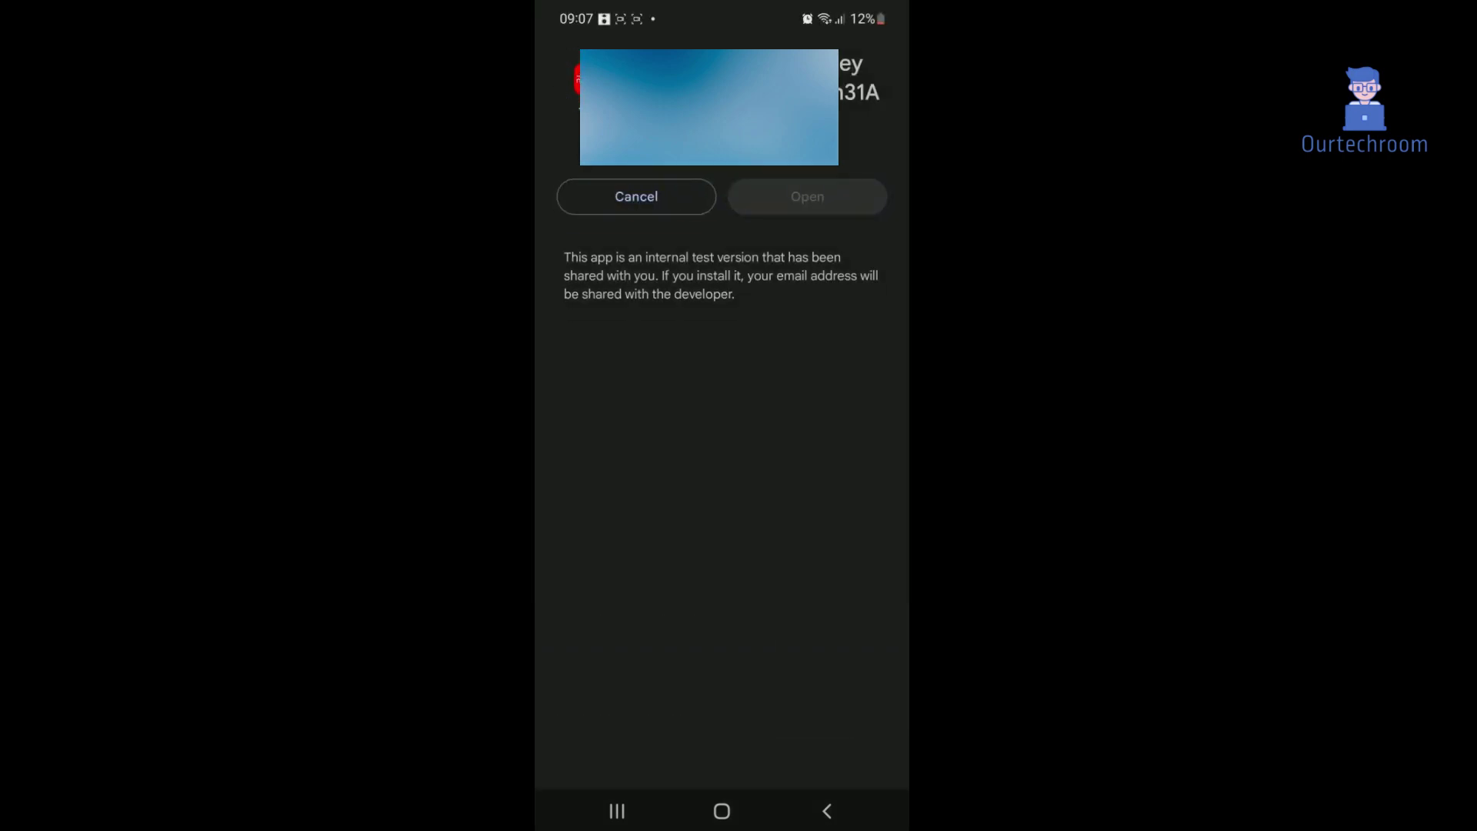